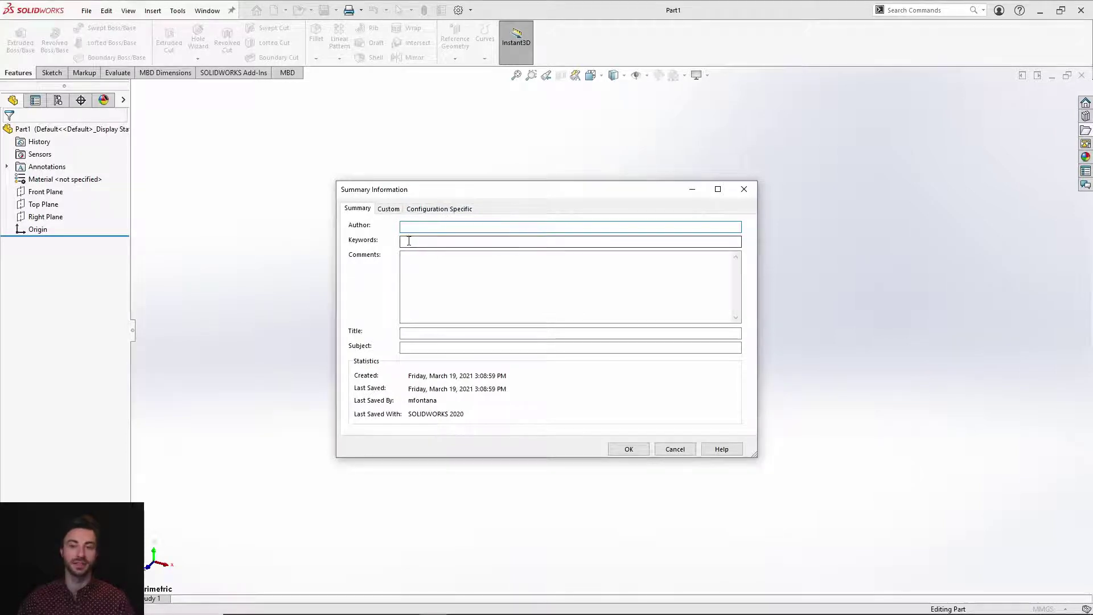
Step: Show the Custom tab, then the Configuration Specific tab with Property 1–3 scopes
left_click(387, 210)
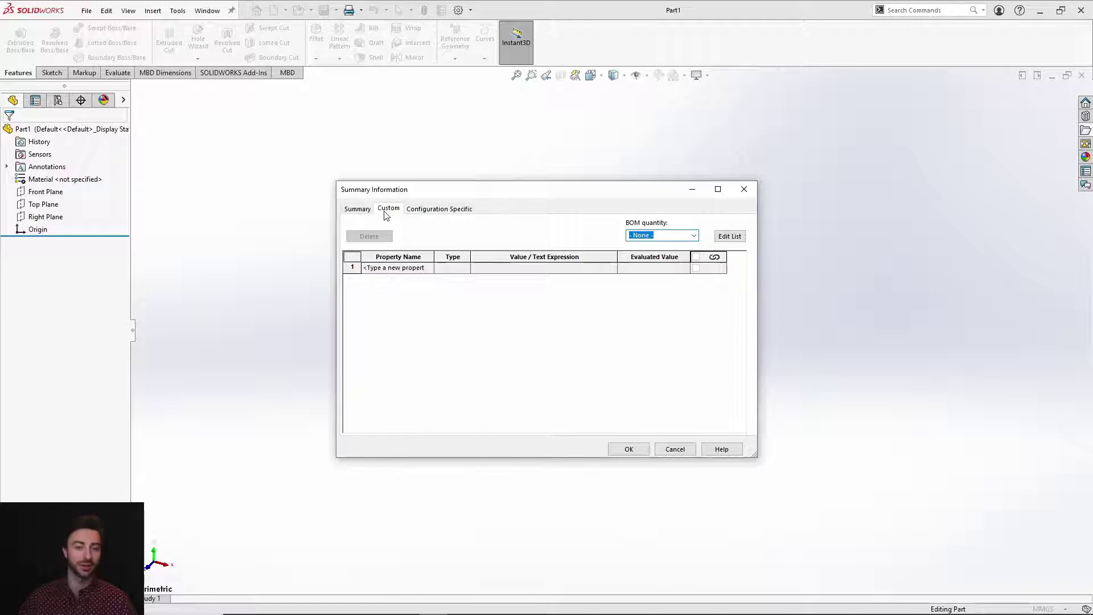
left_click(419, 210)
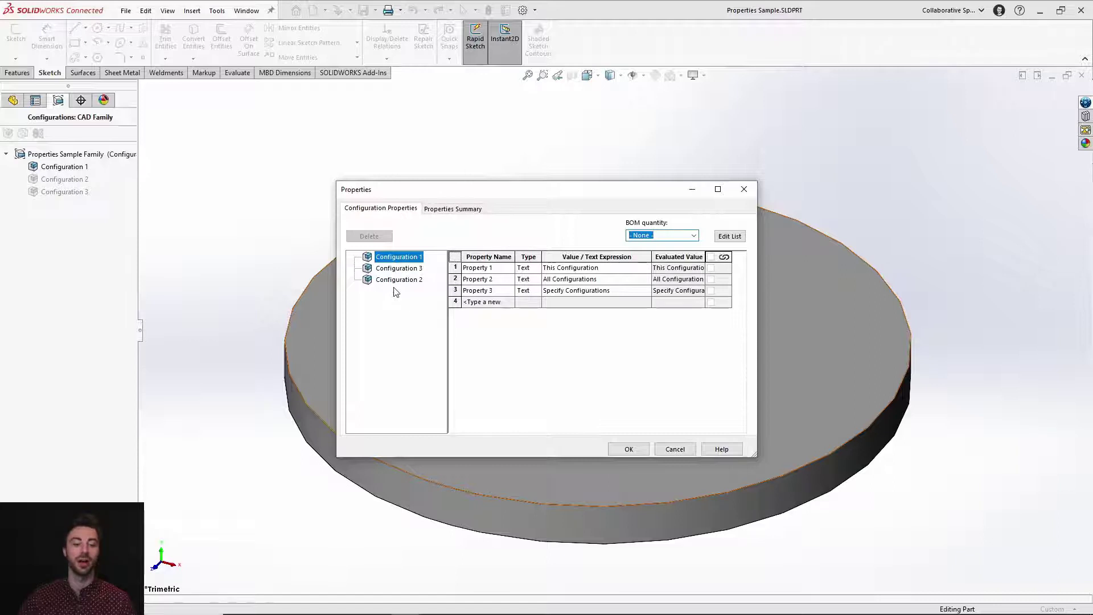
Step: Check Property 1's scope choices, then switch to the Properties Summary tab
left_click(569, 268)
left_click(642, 267)
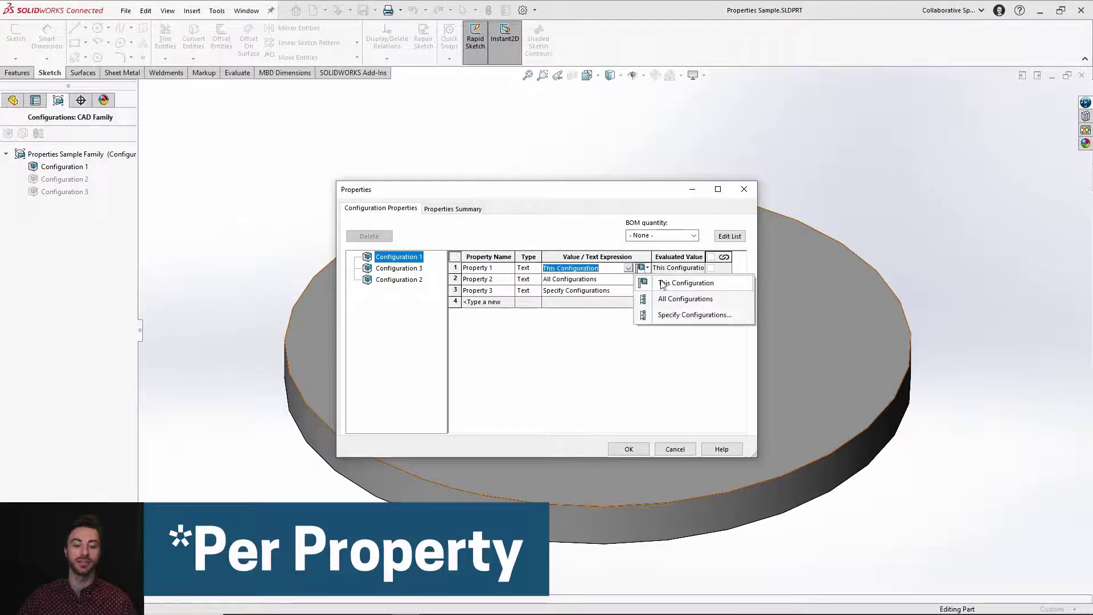
left_click(471, 208)
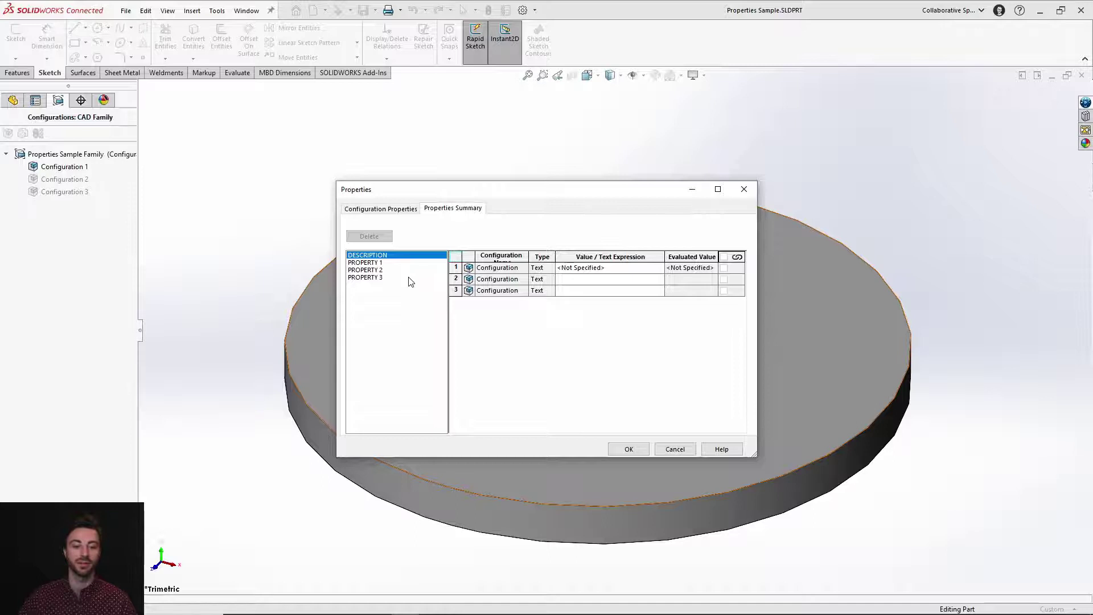
Step: Review the PROPERTY 1, 2 and 3 summaries, then close the Properties dialog
left_click(397, 263)
left_click(397, 270)
left_click(397, 277)
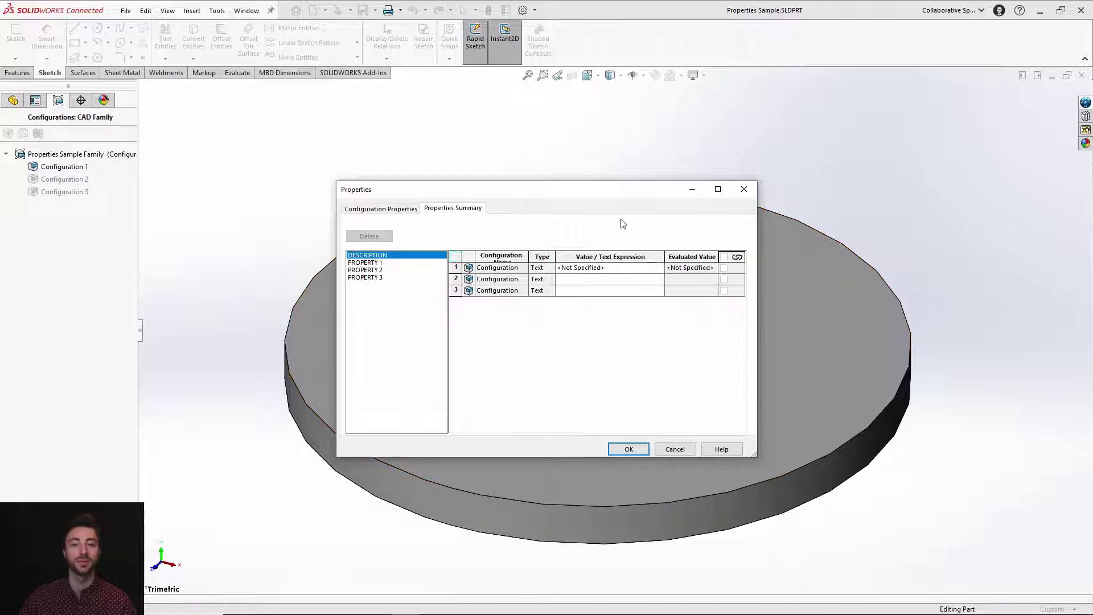
left_click(741, 189)
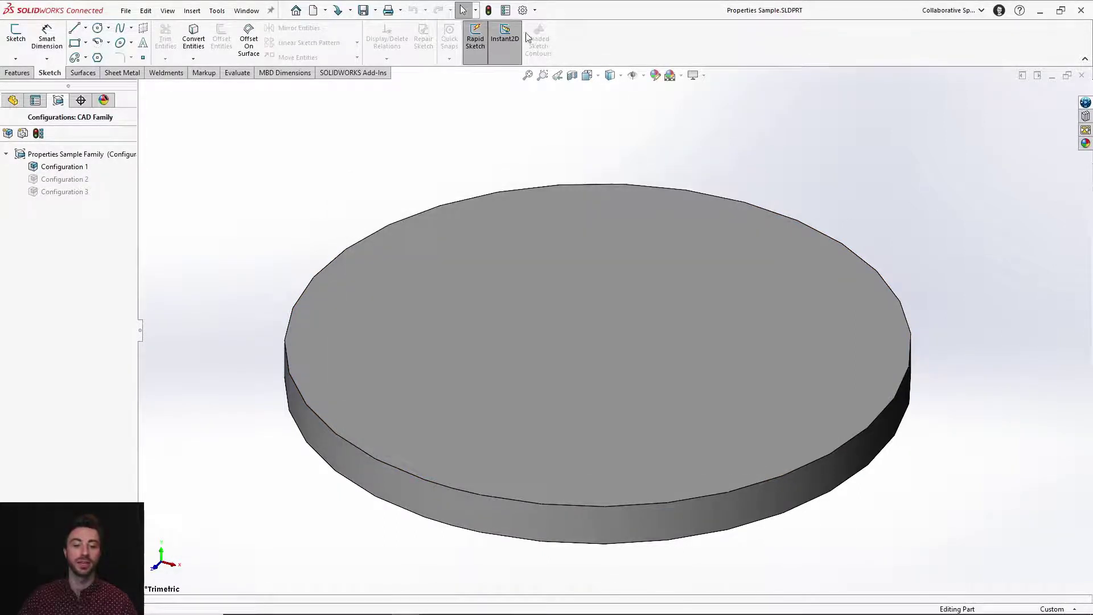
Step: Check the 3DEXPERIENCE Integration page in System Options, then reopen File Properties
left_click(523, 10)
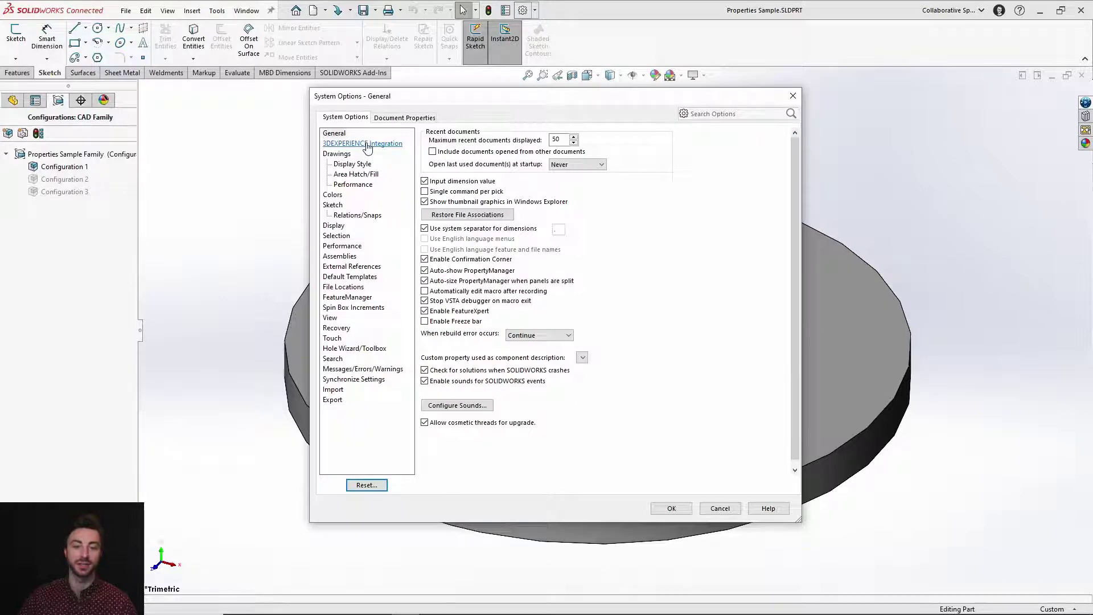
left_click(368, 145)
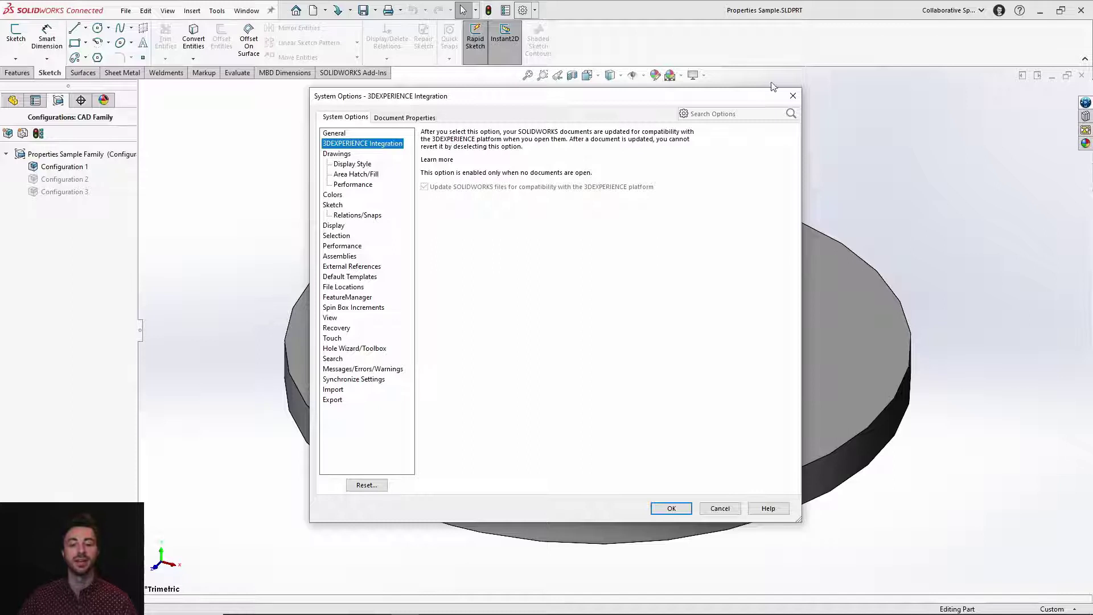
left_click(793, 95)
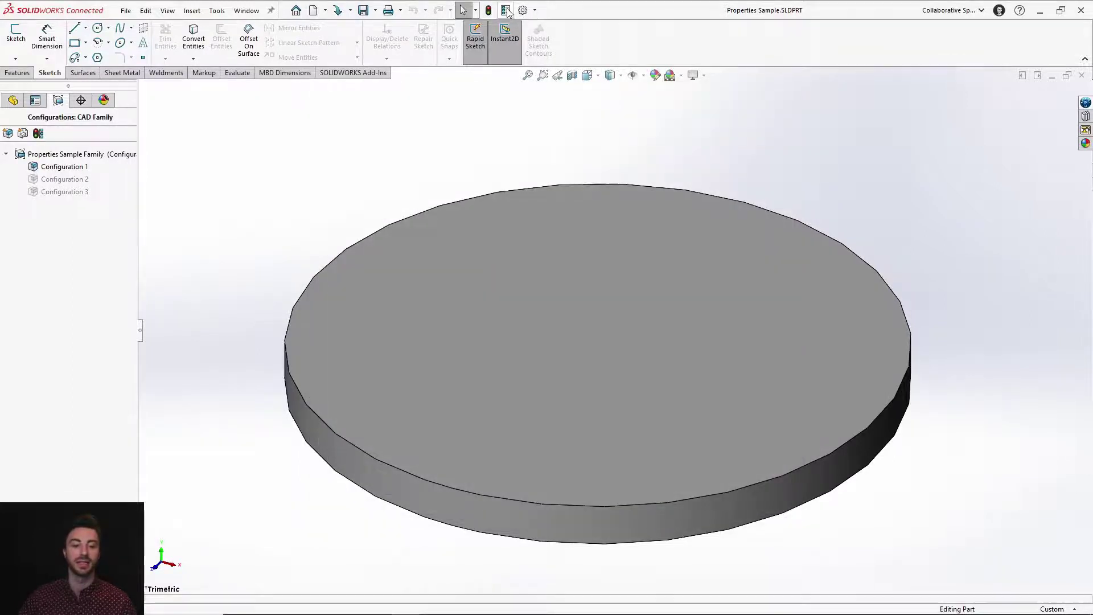
left_click(506, 9)
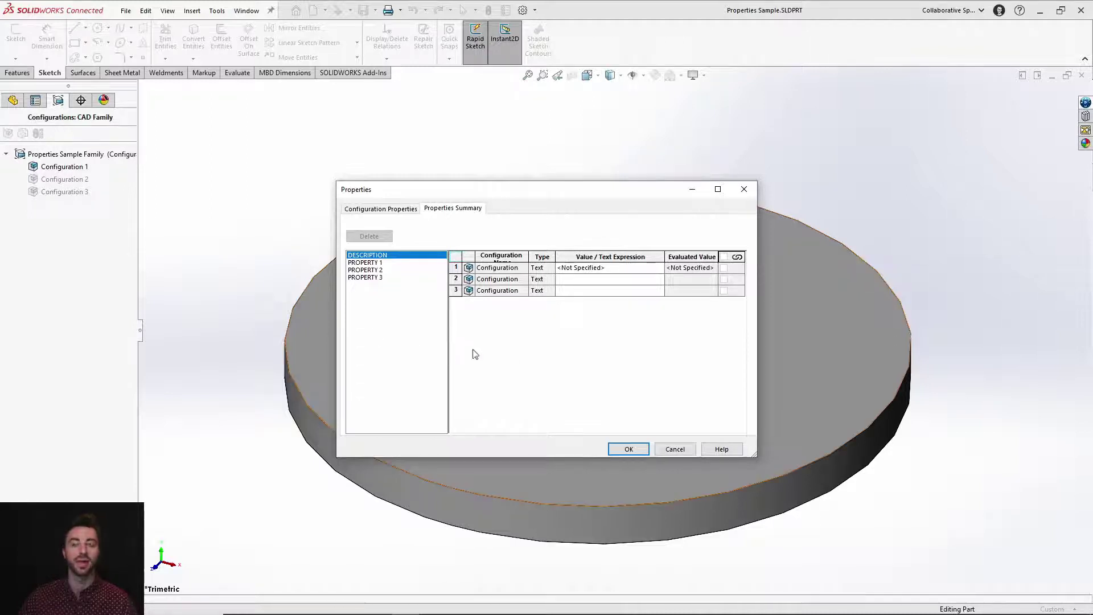
Step: On Configuration Properties, browse Configurations 3, 2 and 1 and view Property 1's scope choices
left_click(404, 212)
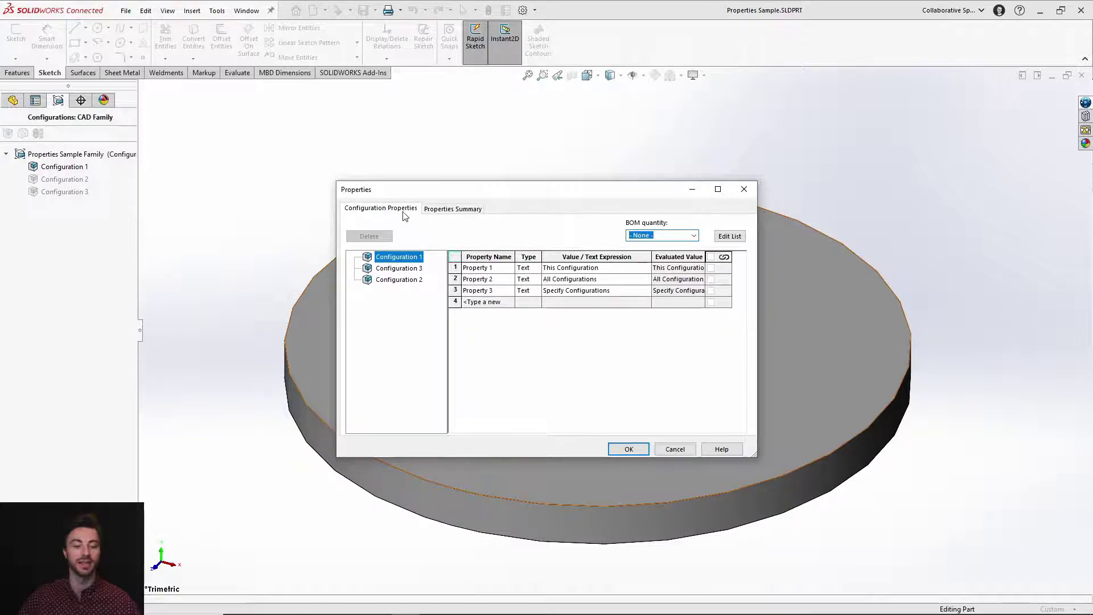
left_click(413, 270)
left_click(413, 278)
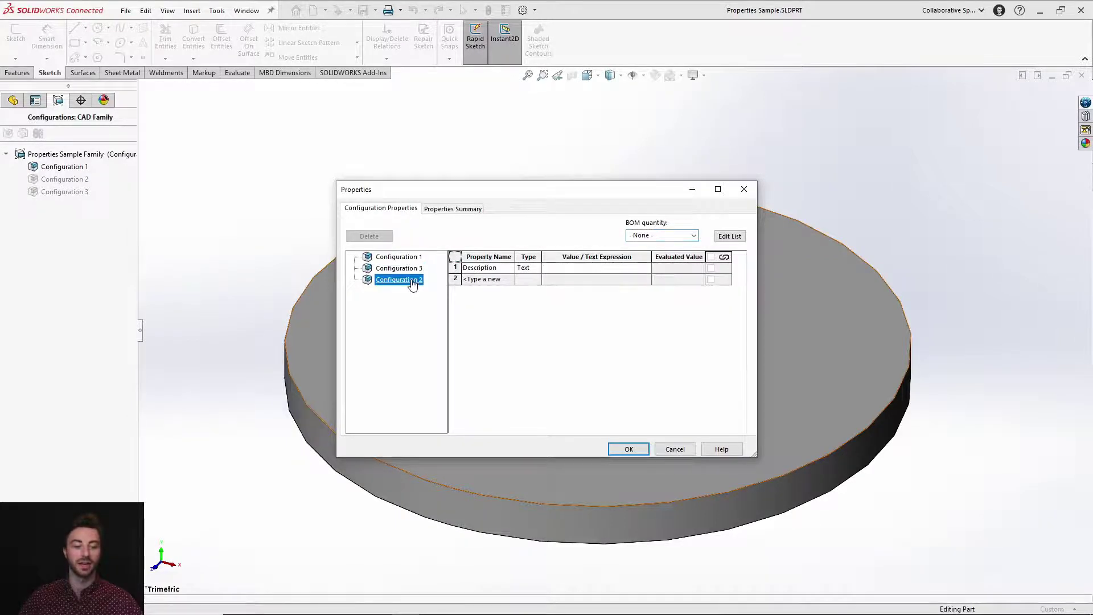
left_click(413, 269)
left_click(412, 278)
left_click(405, 258)
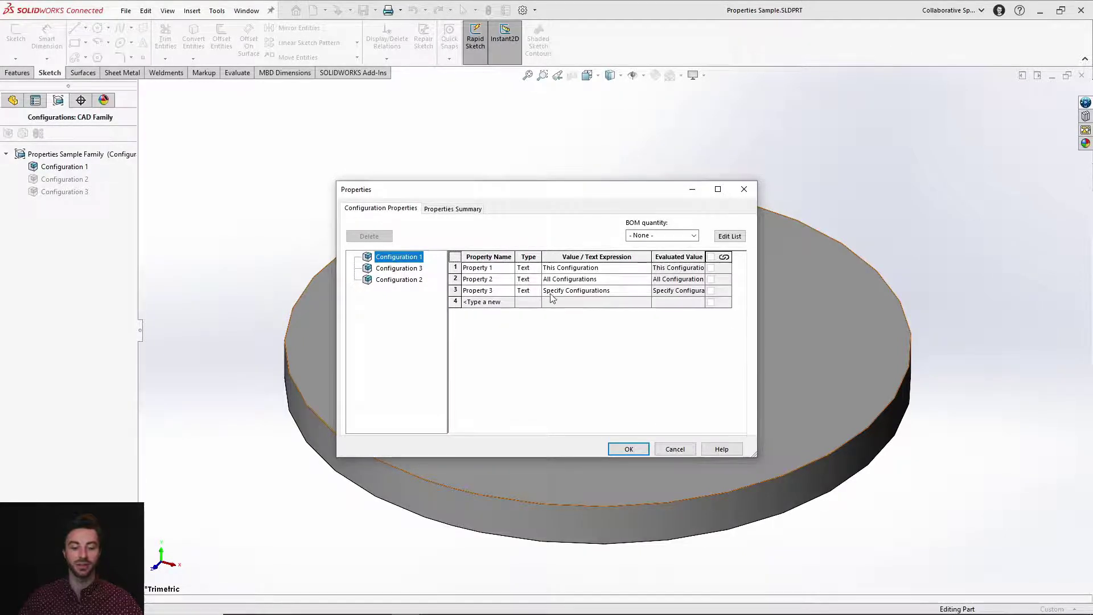
left_click(644, 268)
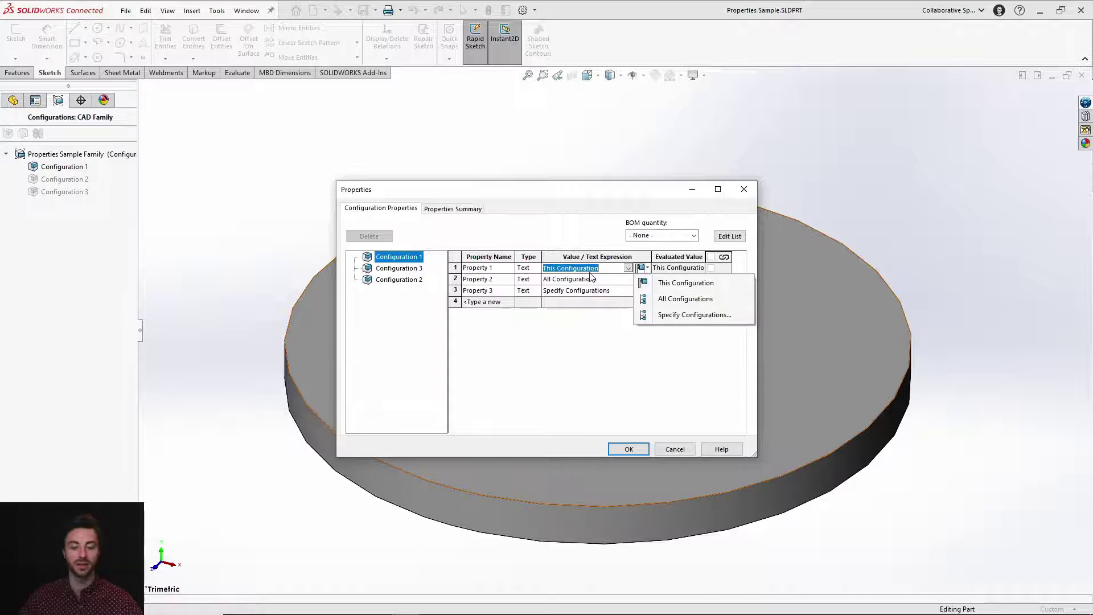
Step: Set Property 2 to All Configurations and Property 3 to Specify Configurations
left_click(610, 280)
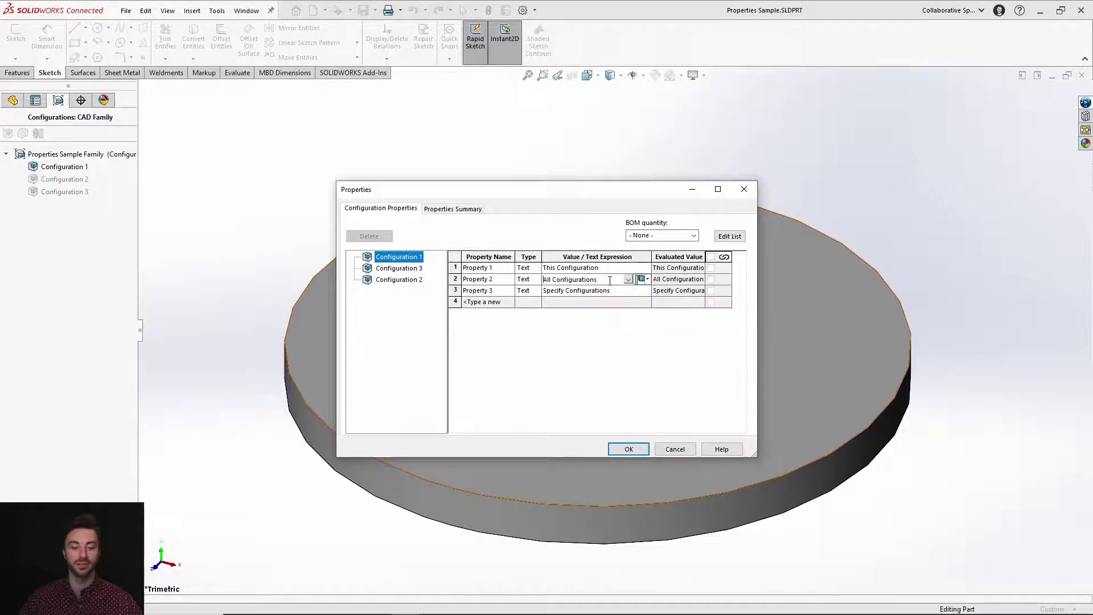
left_click(648, 279)
left_click(654, 308)
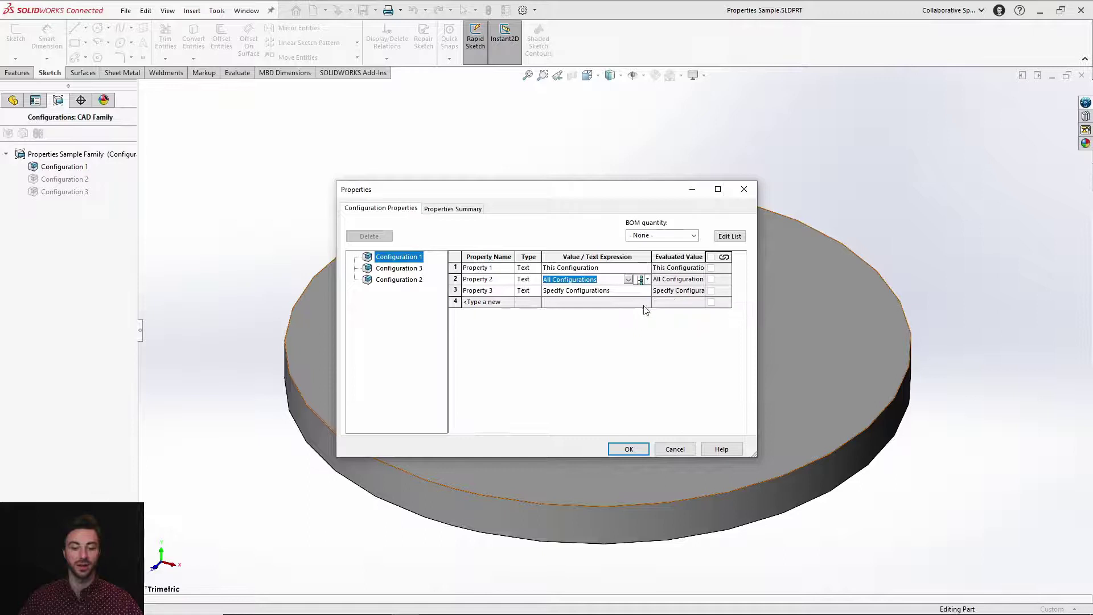
left_click(606, 292)
left_click(649, 291)
left_click(672, 335)
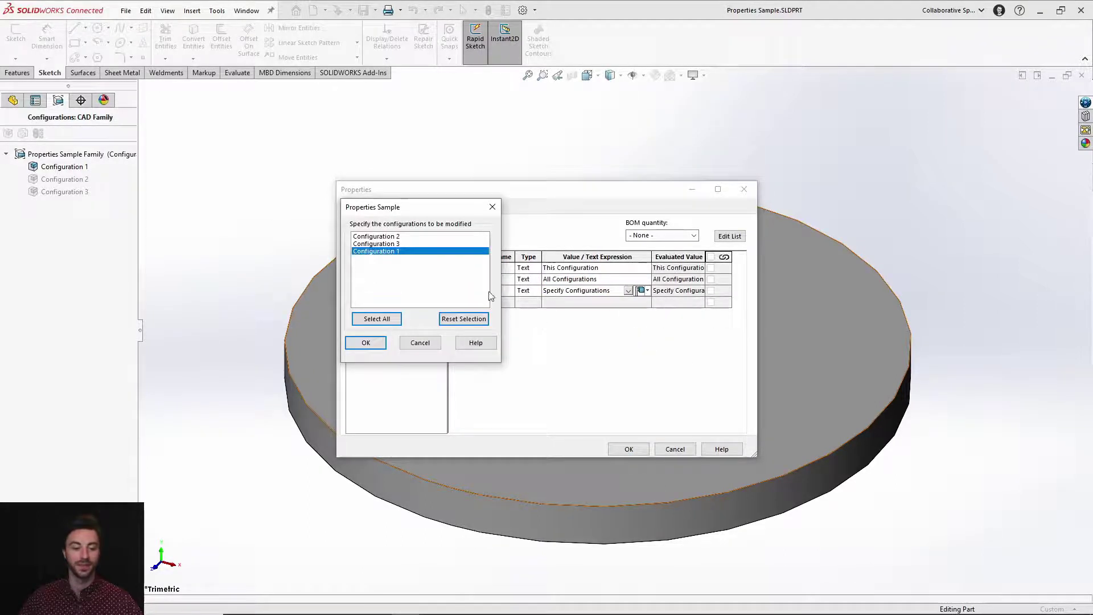
Step: Assign Property 3 to Configurations 1 and 2, then accept the Properties changes
left_click(406, 245)
left_click(405, 235)
left_click(405, 237)
left_click(405, 244)
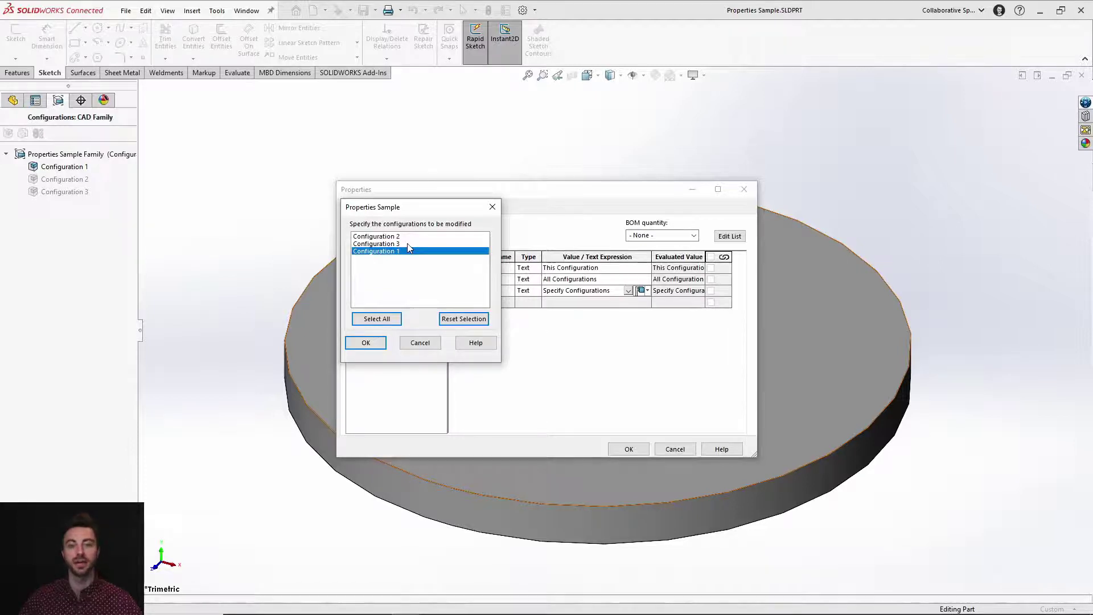
left_click(407, 251)
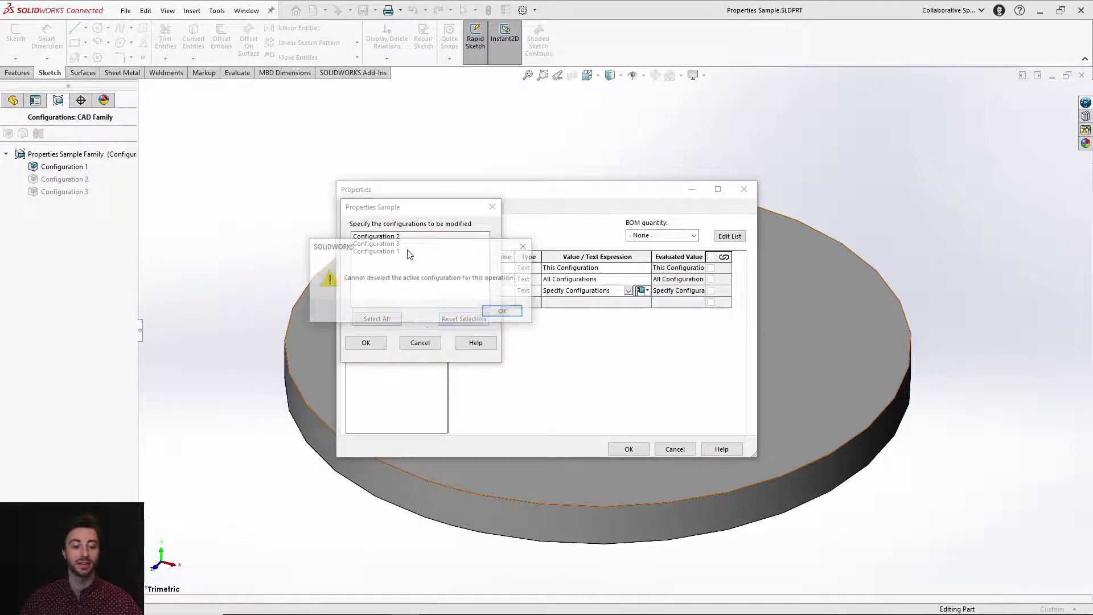
left_click(501, 311)
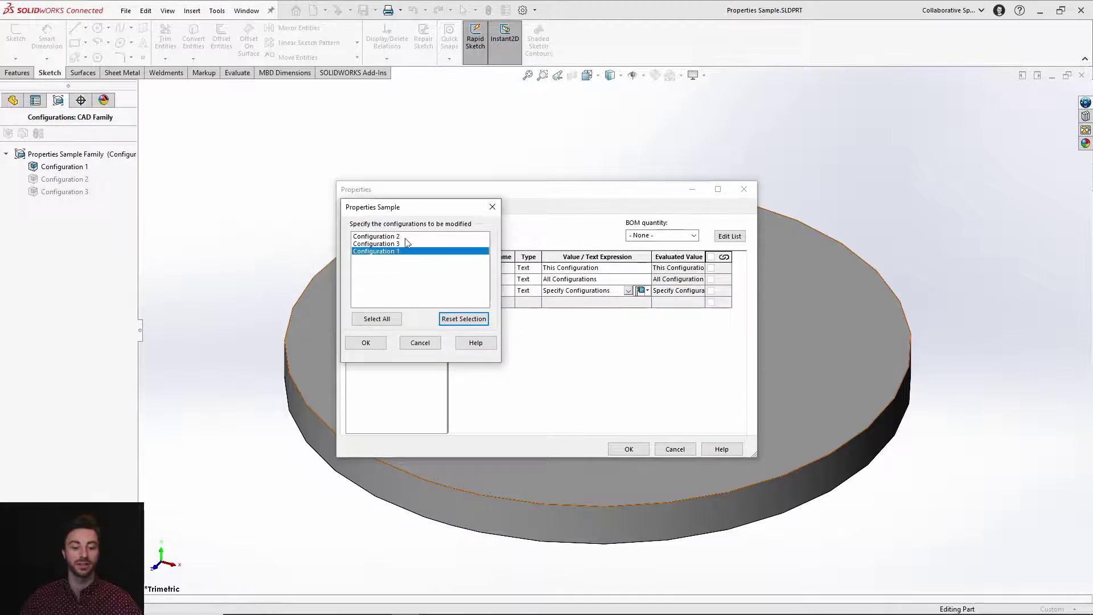
left_click(406, 236)
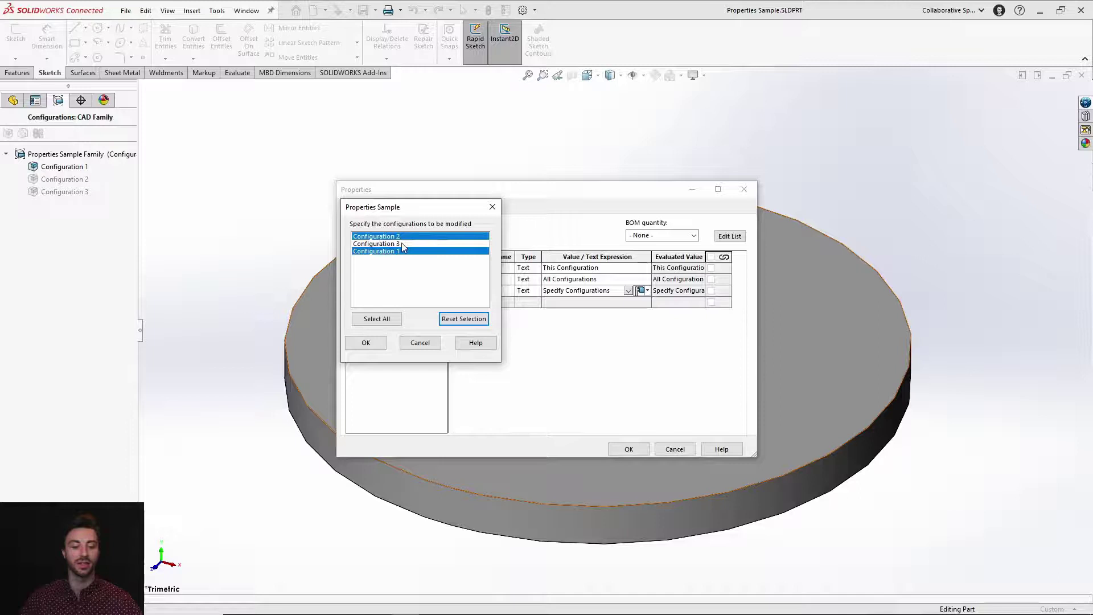
left_click(366, 342)
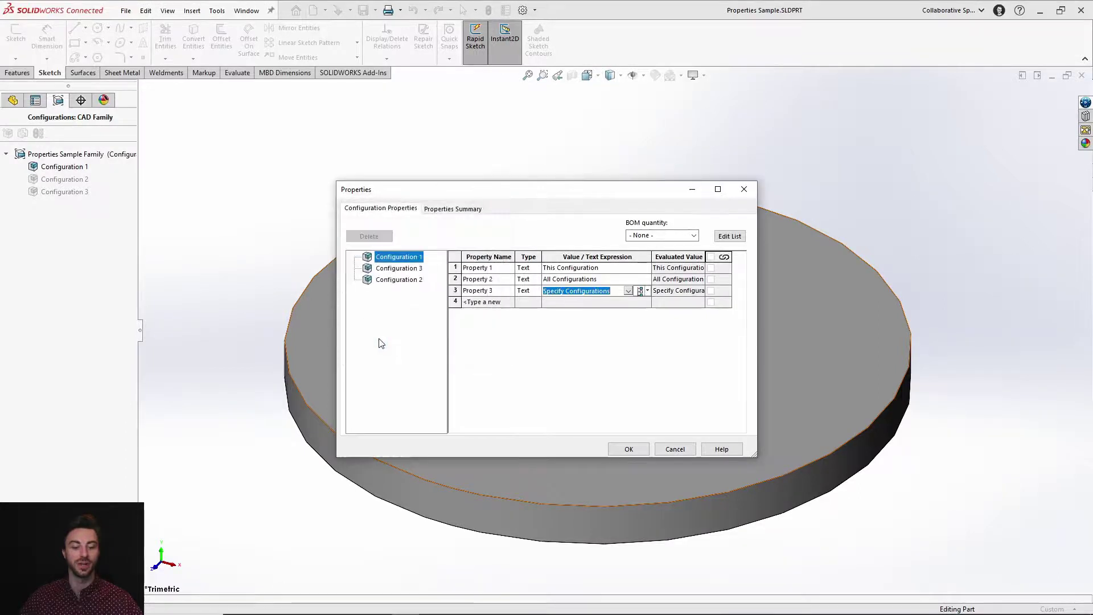
left_click(615, 450)
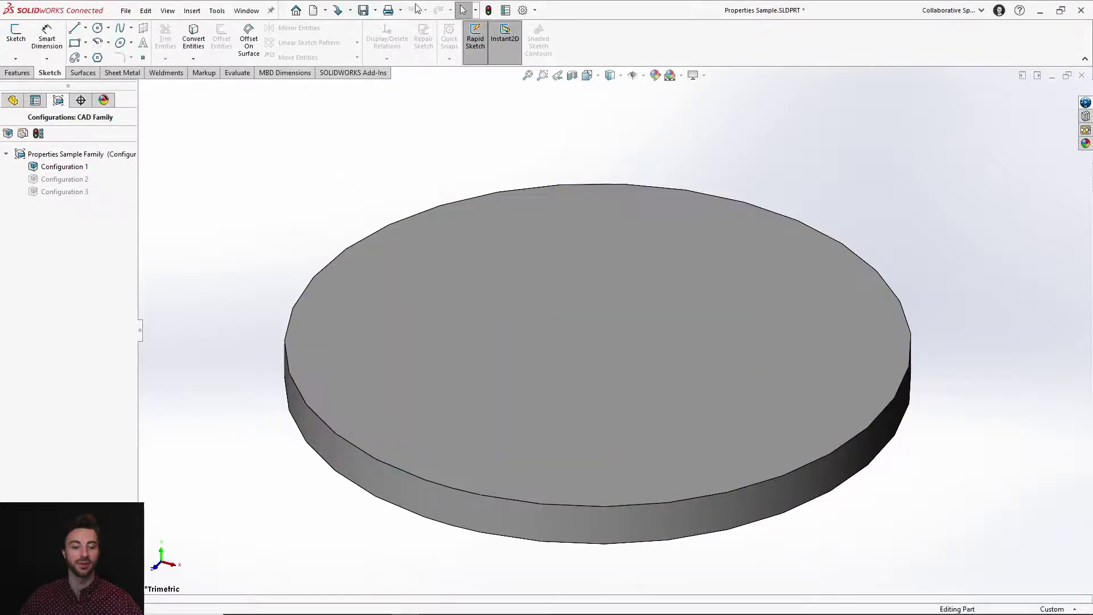
Step: Reopen File Properties on the Properties Summary showing PROPERTY 1
left_click(506, 10)
left_click(453, 208)
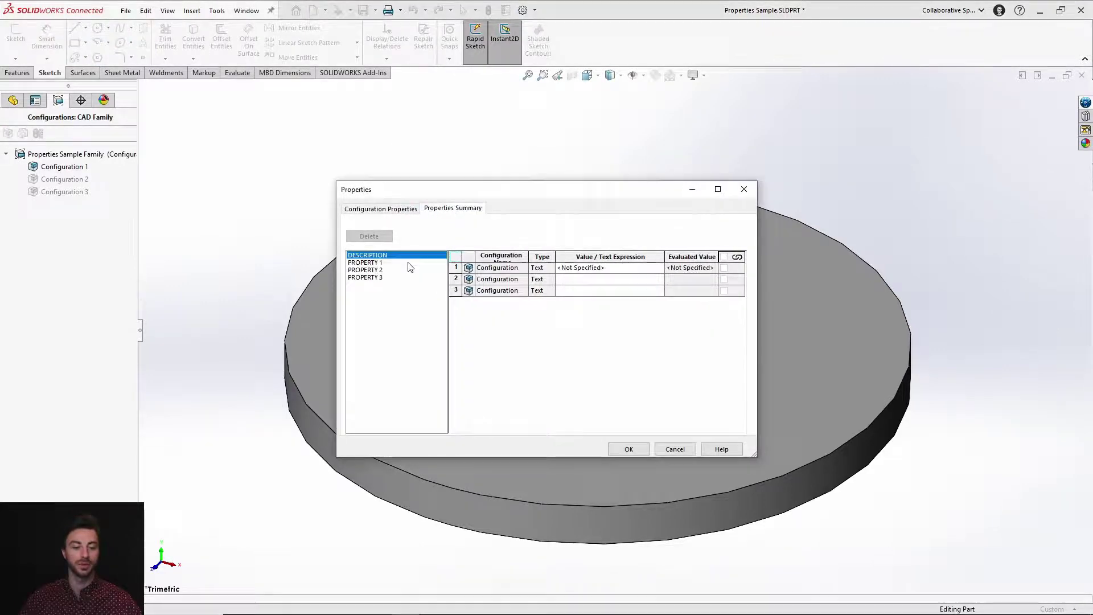
left_click(398, 263)
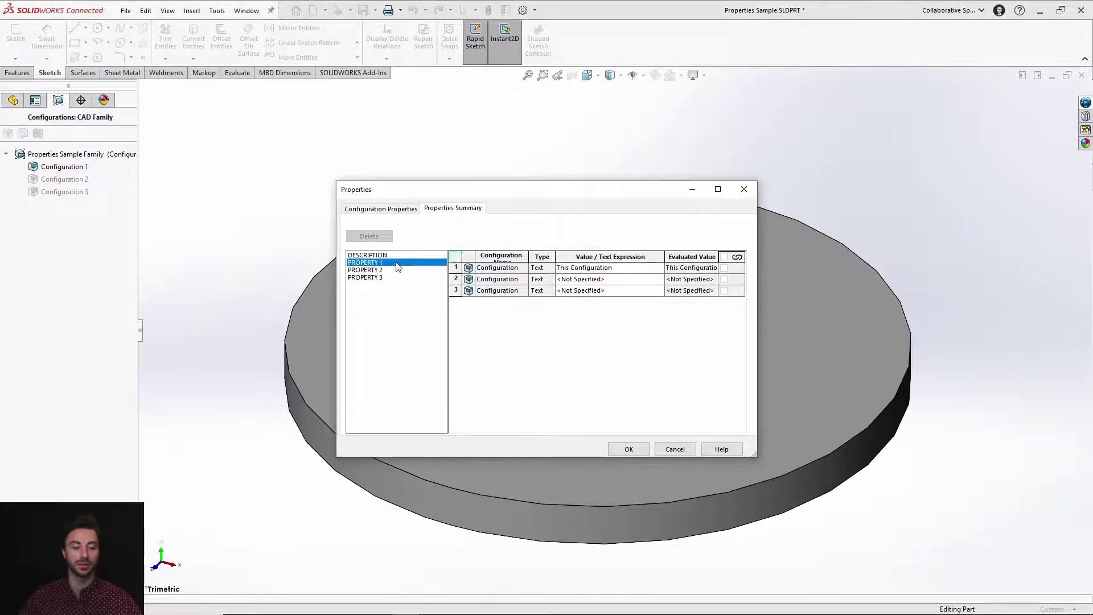
Step: Enter 'Configuration 2' as Property 1's row 2 value, then view PROPERTY 2
left_click(603, 279)
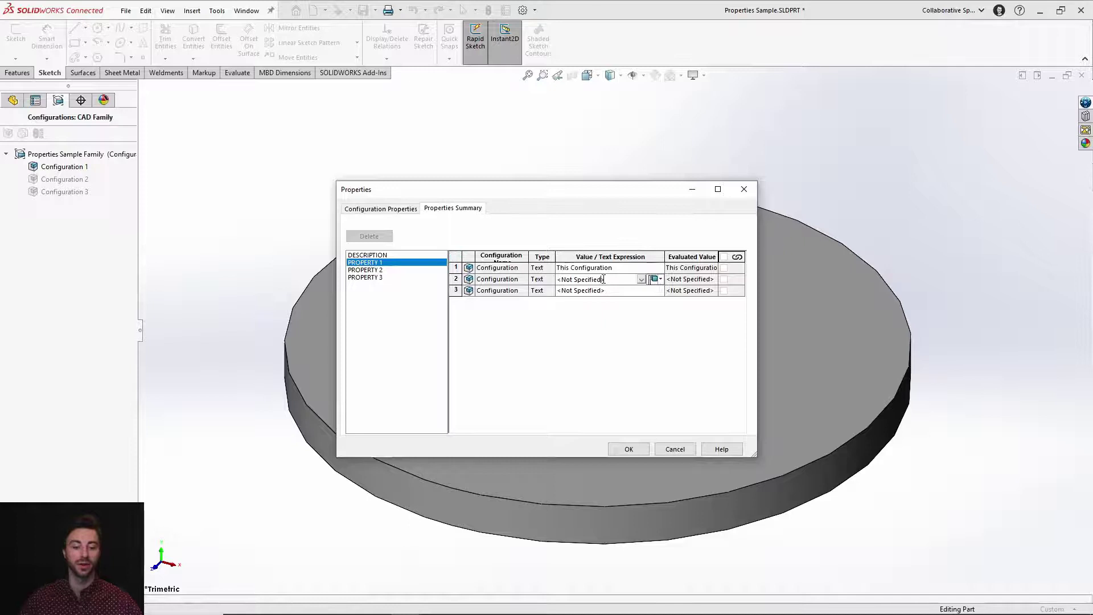
left_click_drag(619, 281, 547, 280)
type("Configuration 2")
left_click(656, 279)
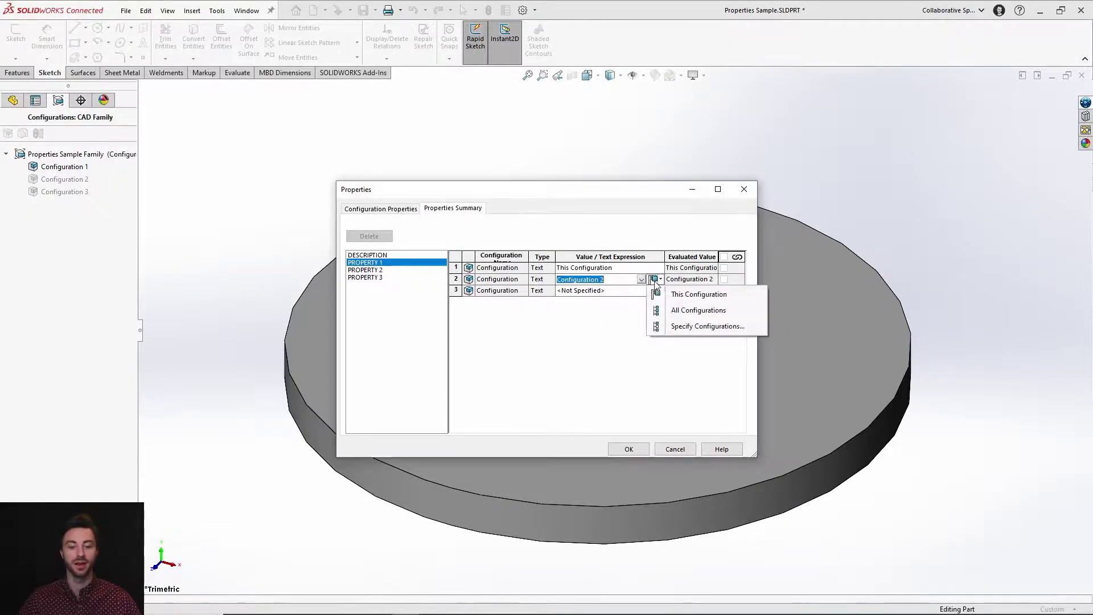
left_click(607, 316)
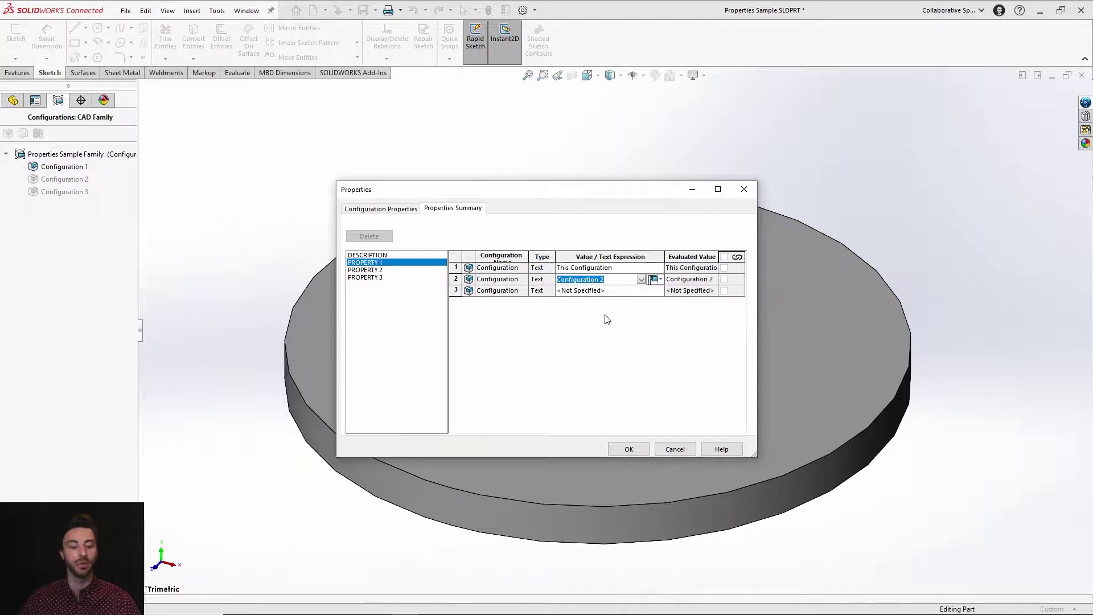
left_click(419, 270)
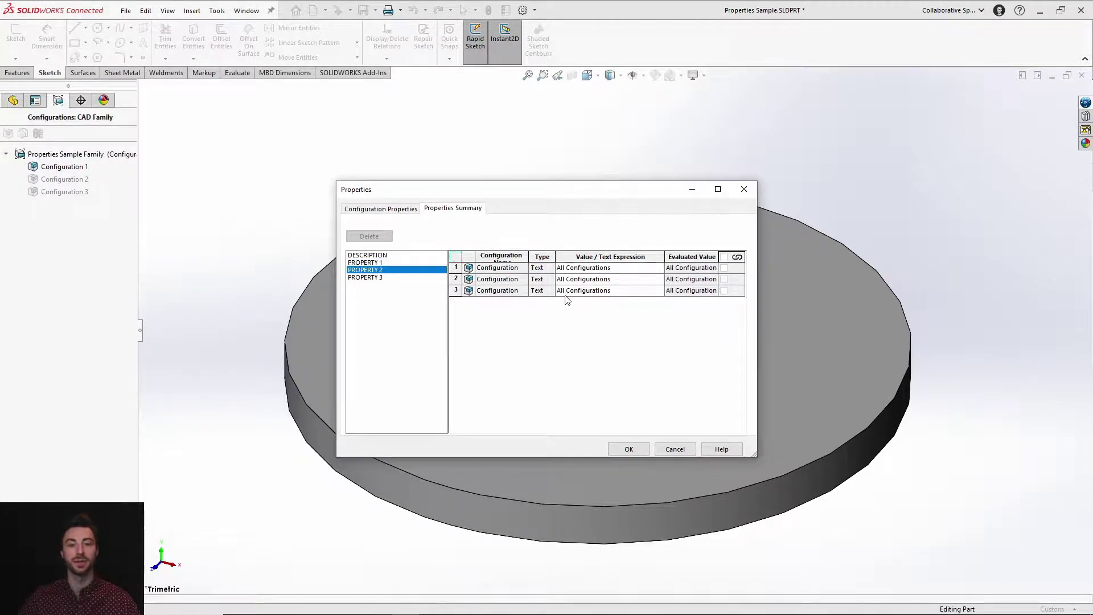
Step: Change Property 2 to 'Updated All Configurations' and begin editing Property 3's Configuration 1 value
left_click(592, 268)
type("Updated")
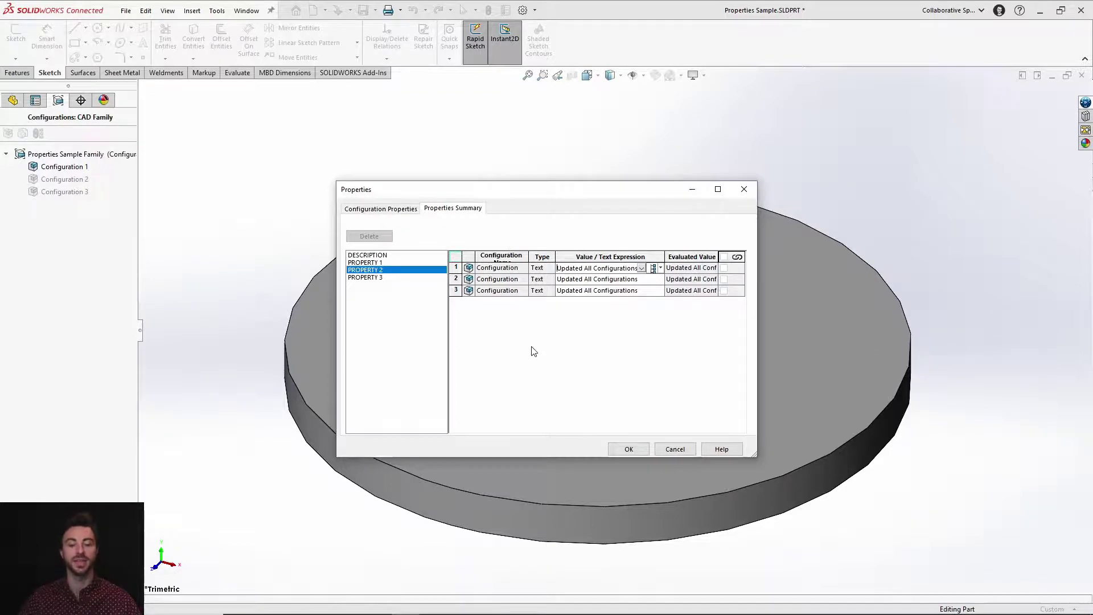
left_click(397, 278)
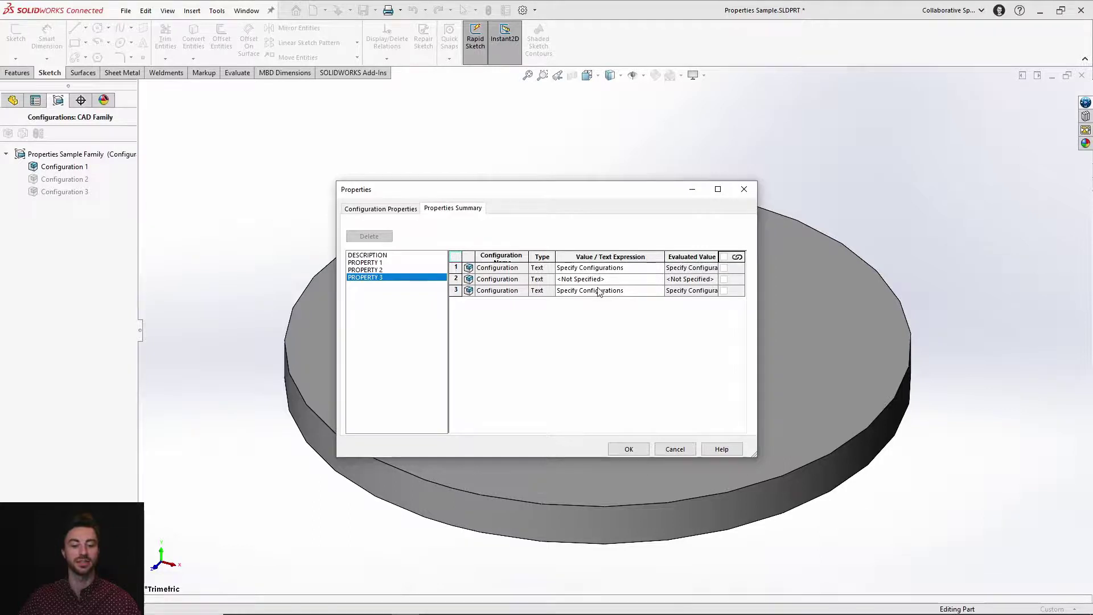
double_click(529, 256)
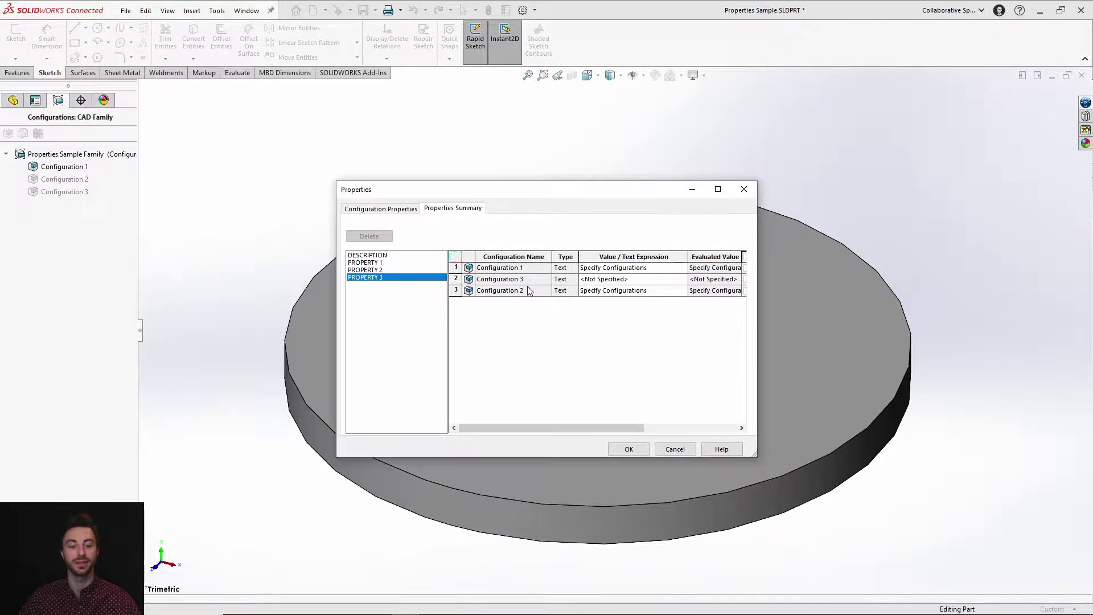
left_click(604, 269)
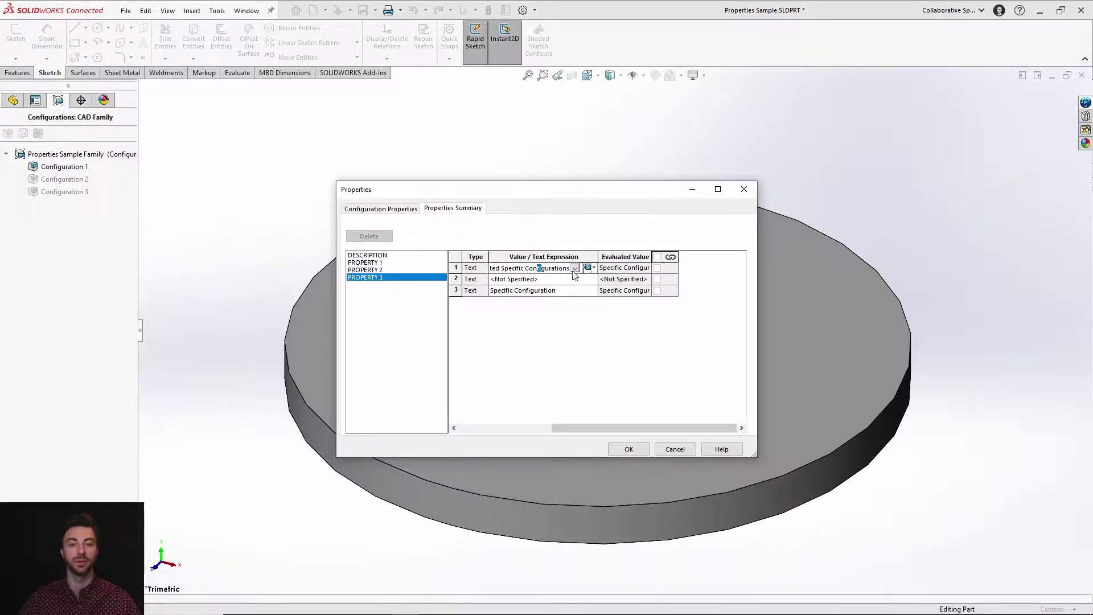
Step: Apply Property 3's 'Updated Specific Configurations' value to Configurations 1, 2 and 3
left_click(592, 269)
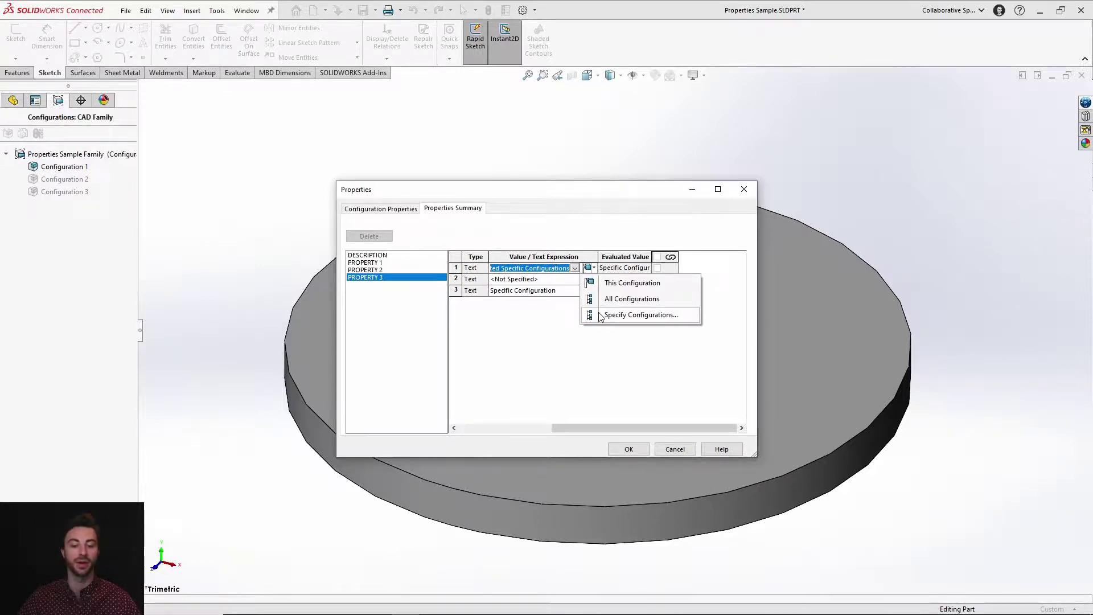
left_click(626, 315)
left_click(423, 243)
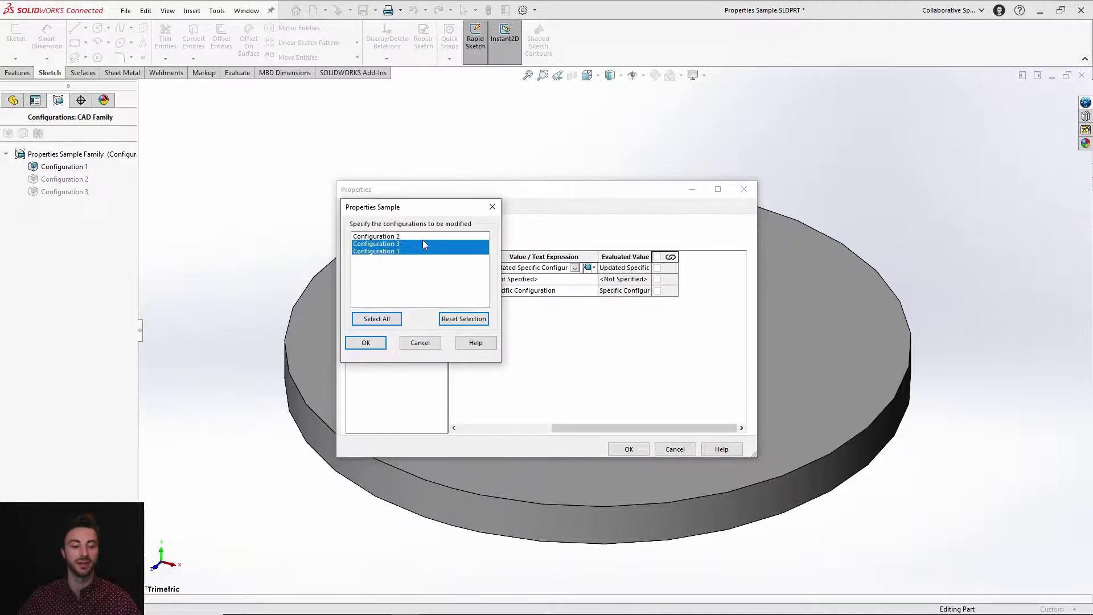
left_click(418, 236)
left_click(385, 340)
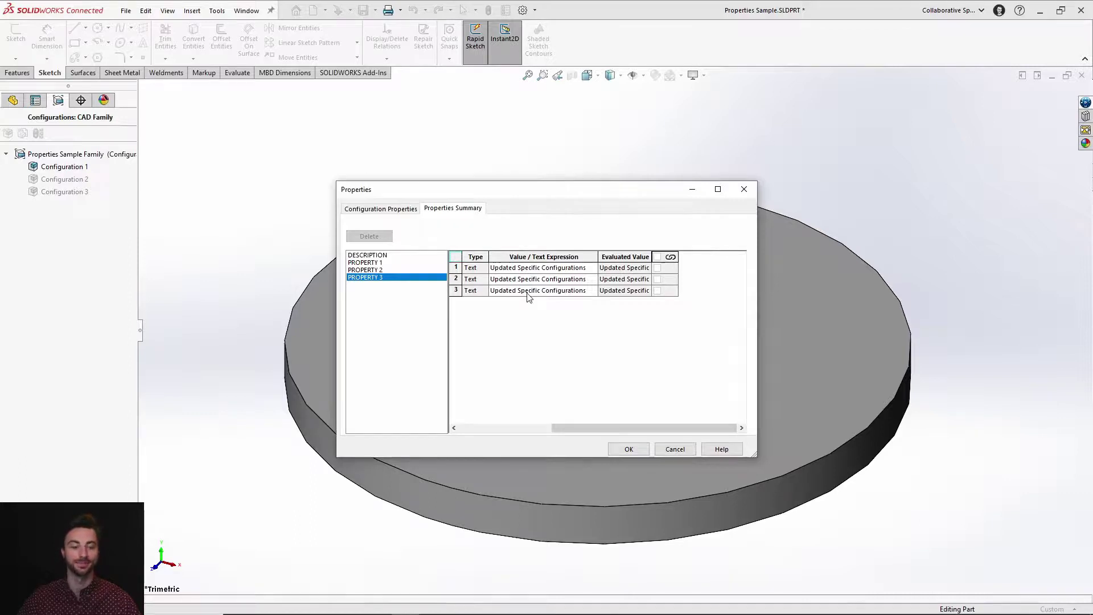
left_click(381, 209)
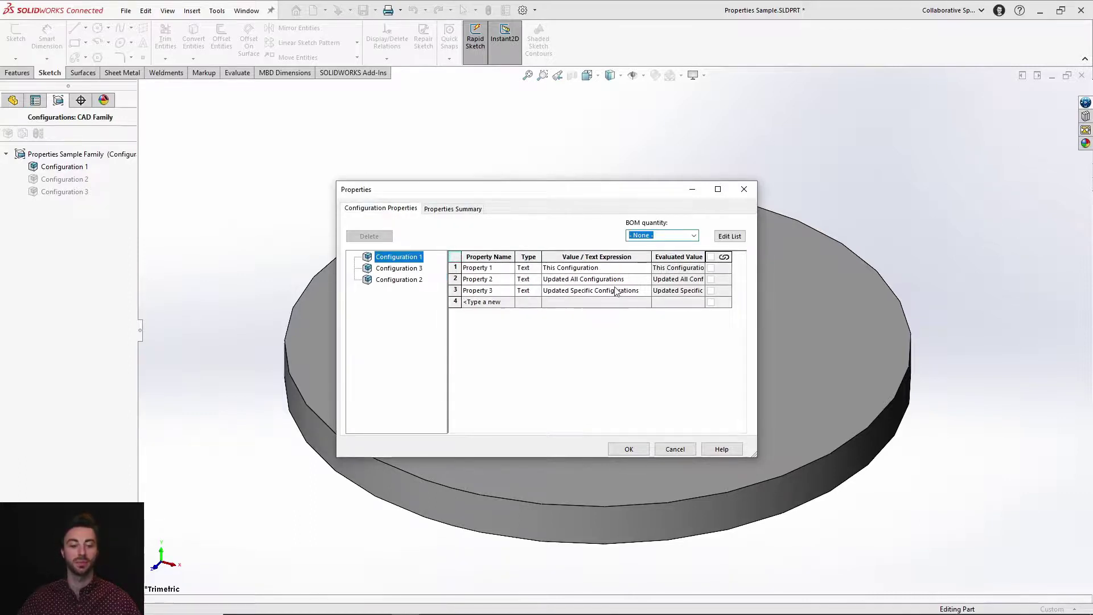
Step: Review Configuration 1's Property 1 scope and value lists, then accept all changes with OK
left_click(644, 267)
left_click(628, 268)
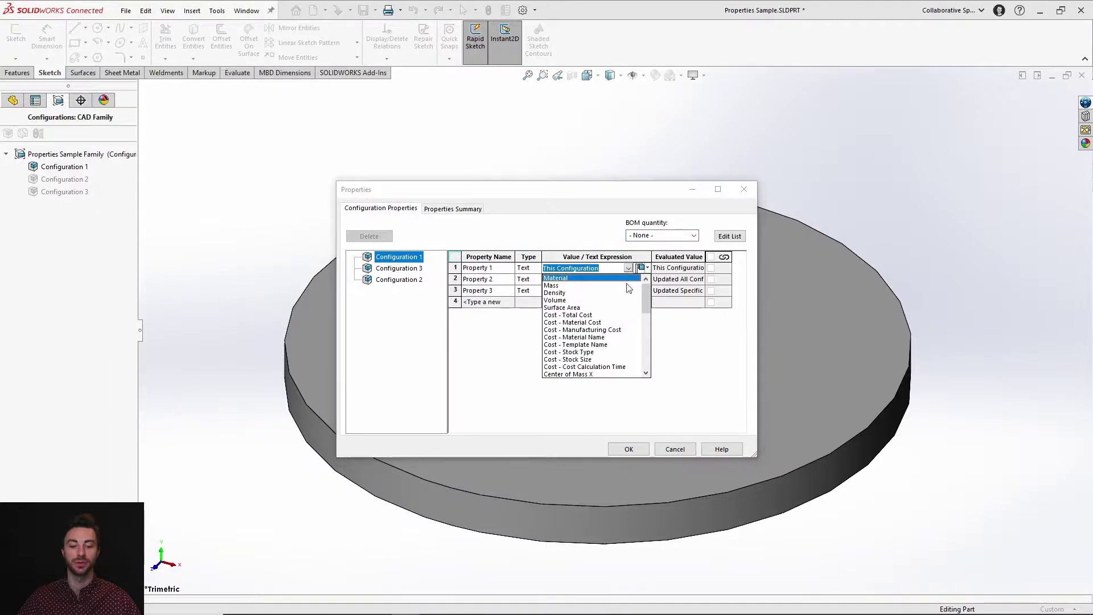
left_click(711, 266)
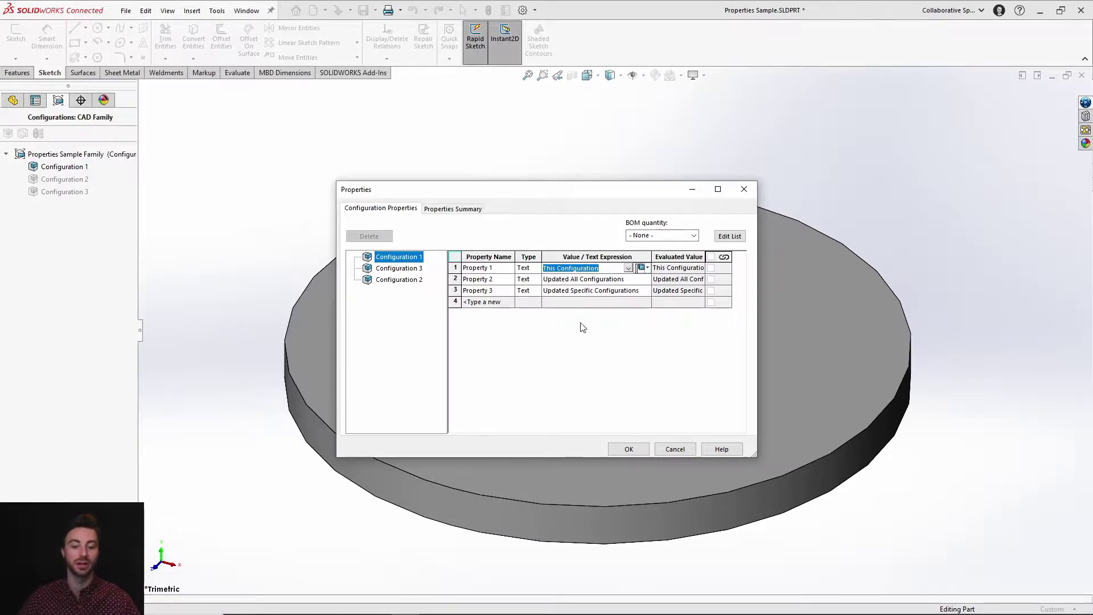
left_click(450, 209)
left_click(391, 208)
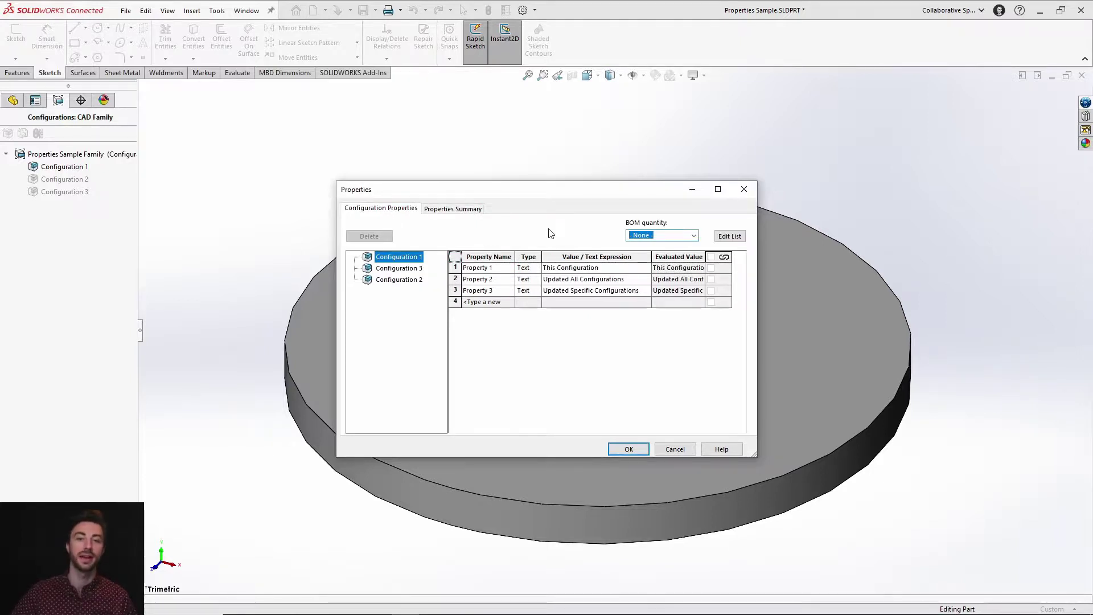
left_click(629, 449)
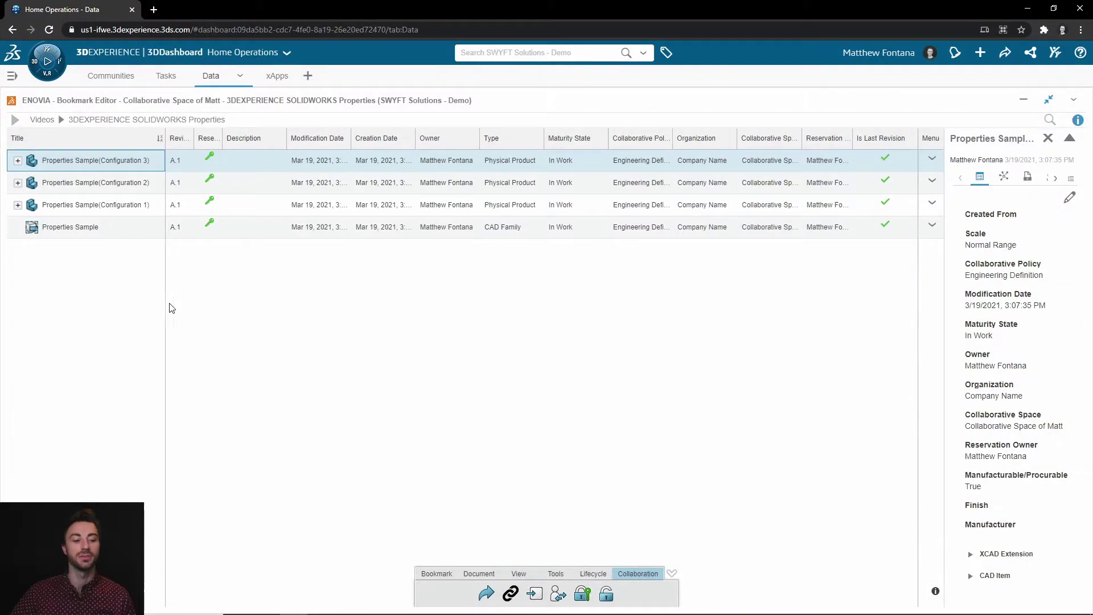
Step: Select the Configuration 1 product, then the Configuration 2 product to show its properties
left_click(119, 213)
left_click(118, 183)
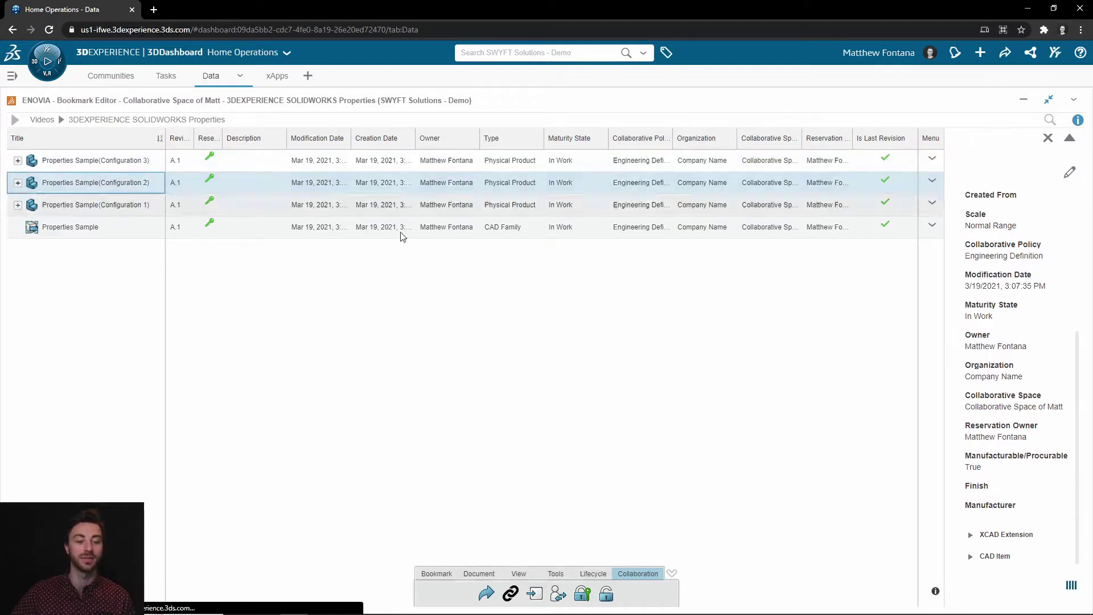